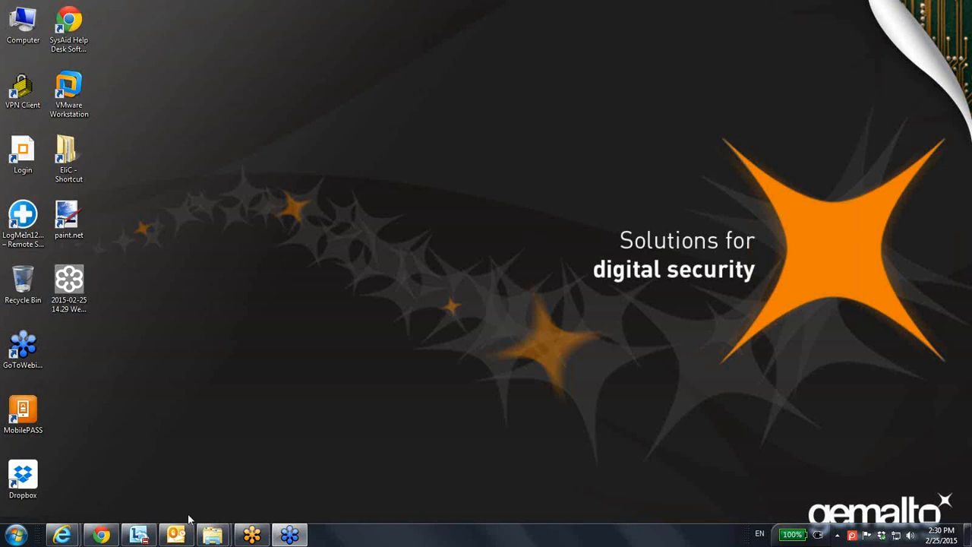
{"action": "mouse_move", "coordinate": [209, 541]}
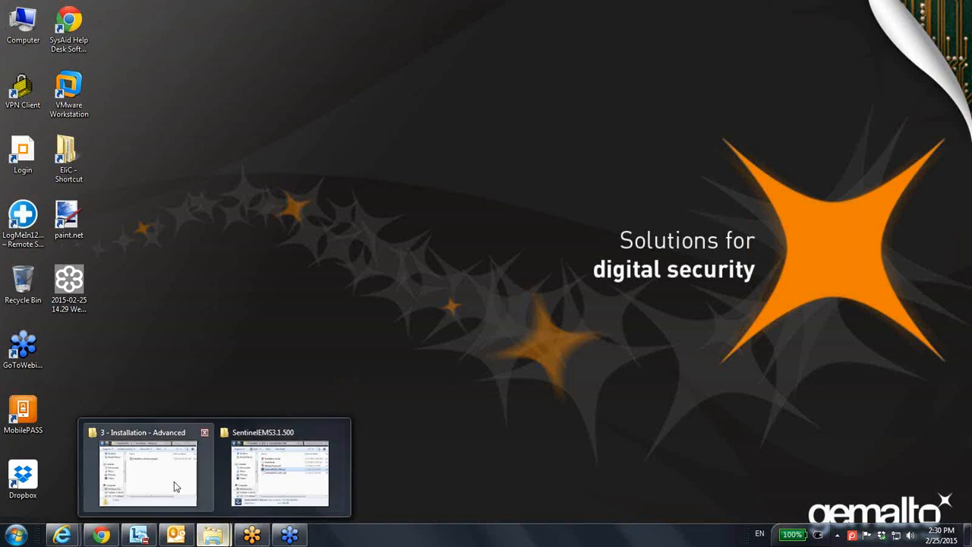
{"action": "left_click", "coordinate": [200, 470]}
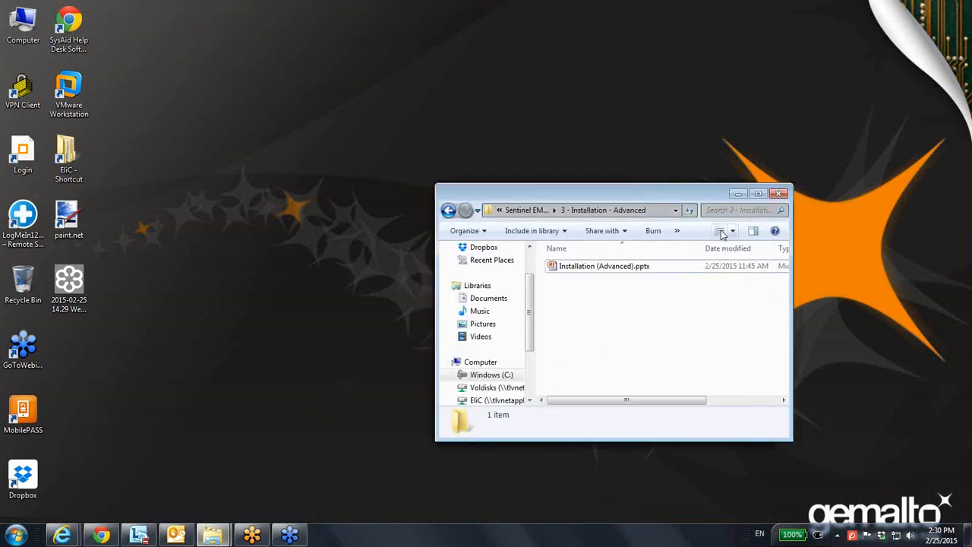
{"action": "left_click", "coordinate": [740, 193]}
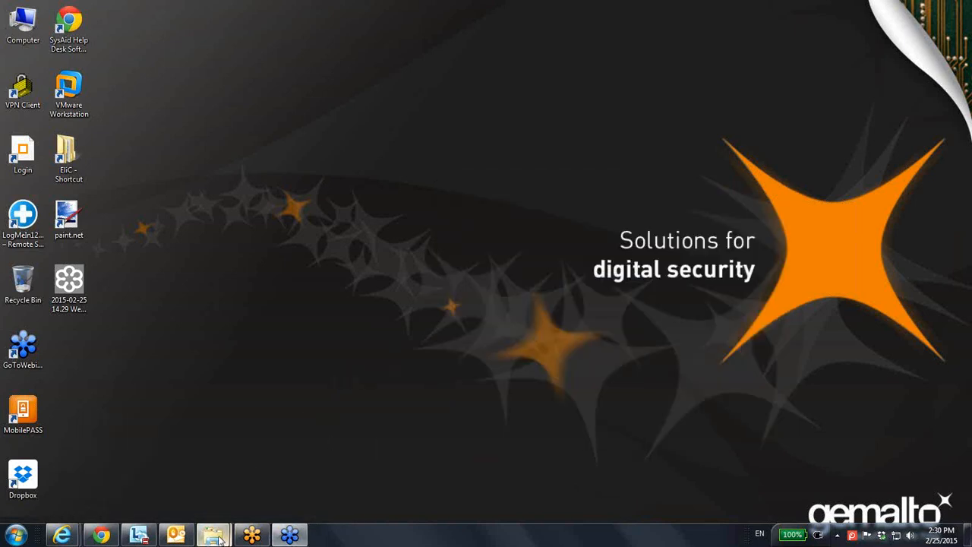
Bring up the SentinelEMS3.1.500 folder and launch the SentinelEMS3.1.500.exe installer.
{"action": "mouse_move", "coordinate": [213, 535]}
{"action": "left_click", "coordinate": [299, 471]}
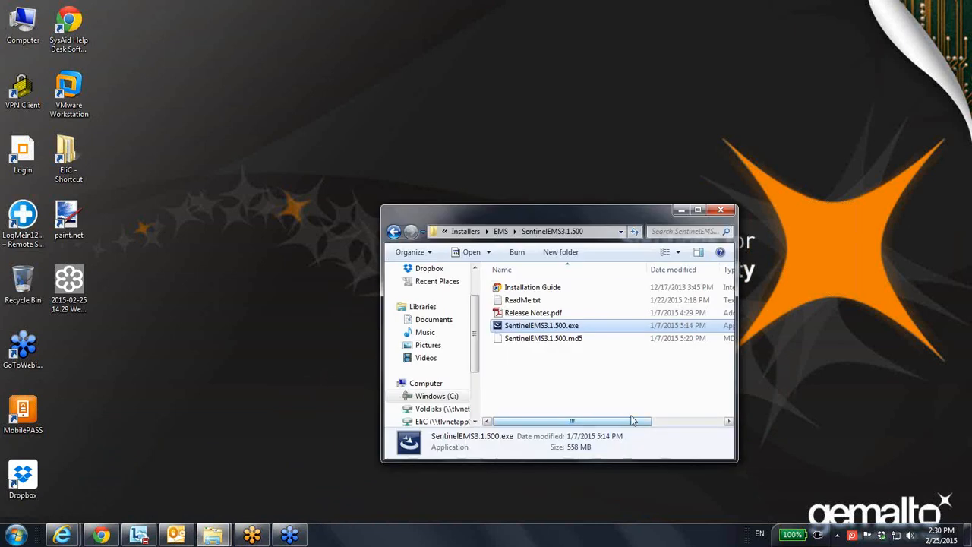
{"action": "mouse_move", "coordinate": [521, 333]}
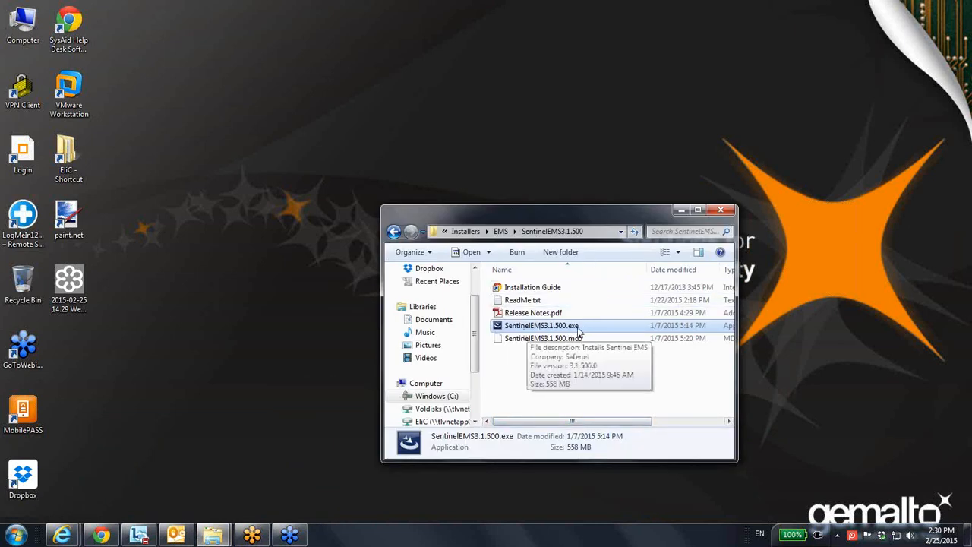
{"action": "double_click", "coordinate": [577, 328]}
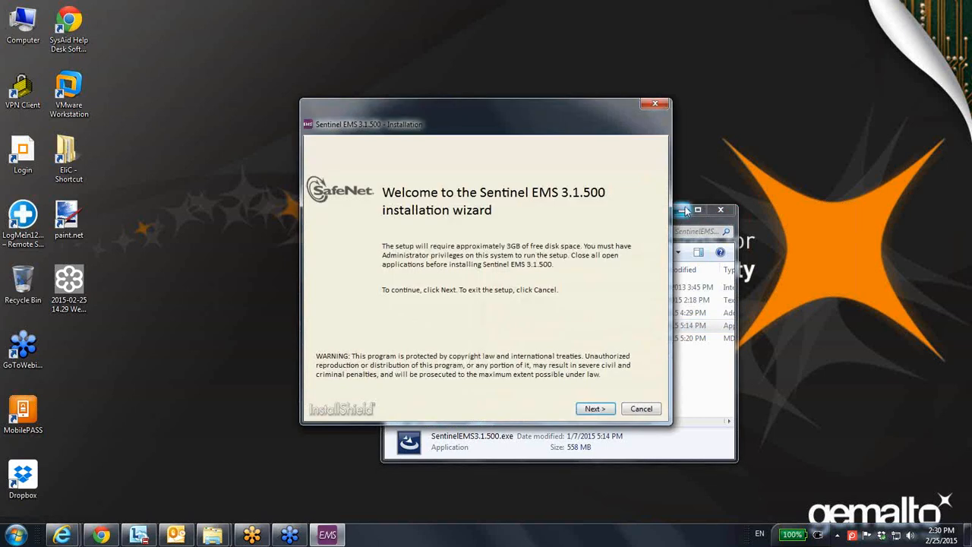
Accept the license agreement and choose to modify the existing Sentinel EMS installation.
{"action": "left_click", "coordinate": [596, 409]}
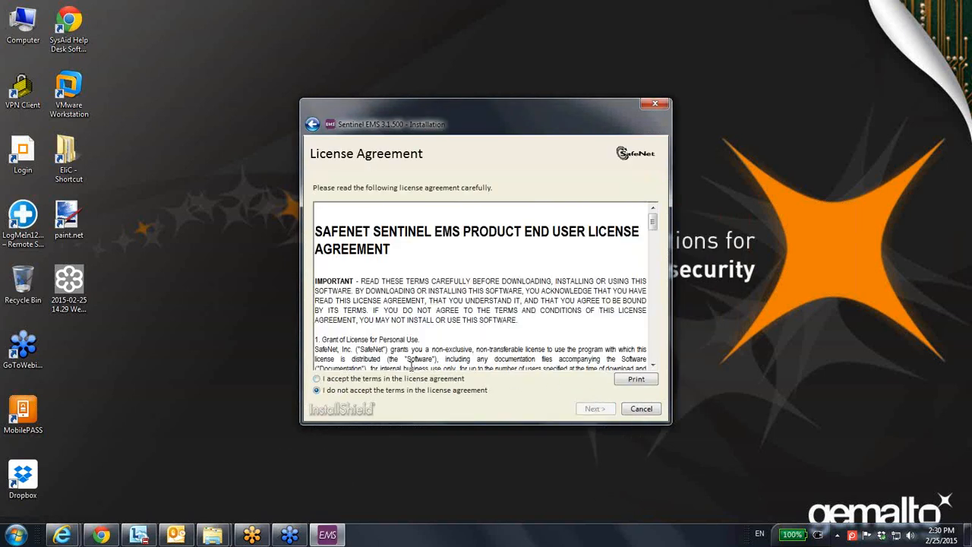
{"action": "left_click", "coordinate": [369, 379]}
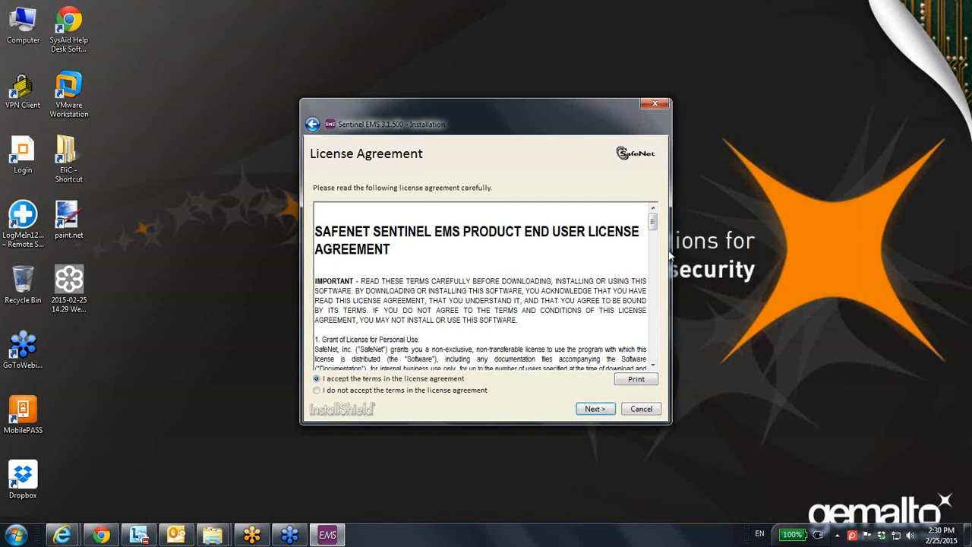
{"action": "left_click_drag", "start_coordinate": [652, 222], "coordinate": [649, 378]}
{"action": "left_click", "coordinate": [594, 408]}
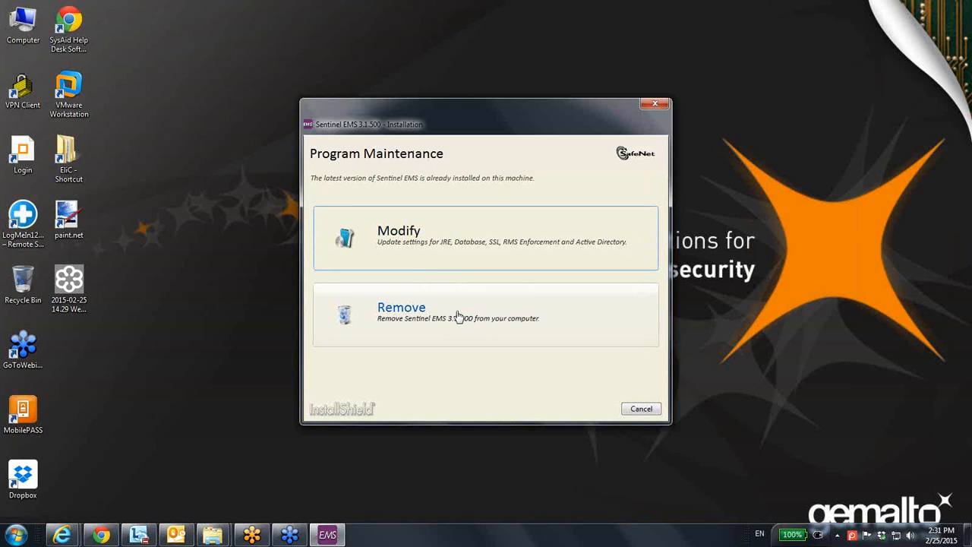
{"action": "left_click", "coordinate": [430, 241]}
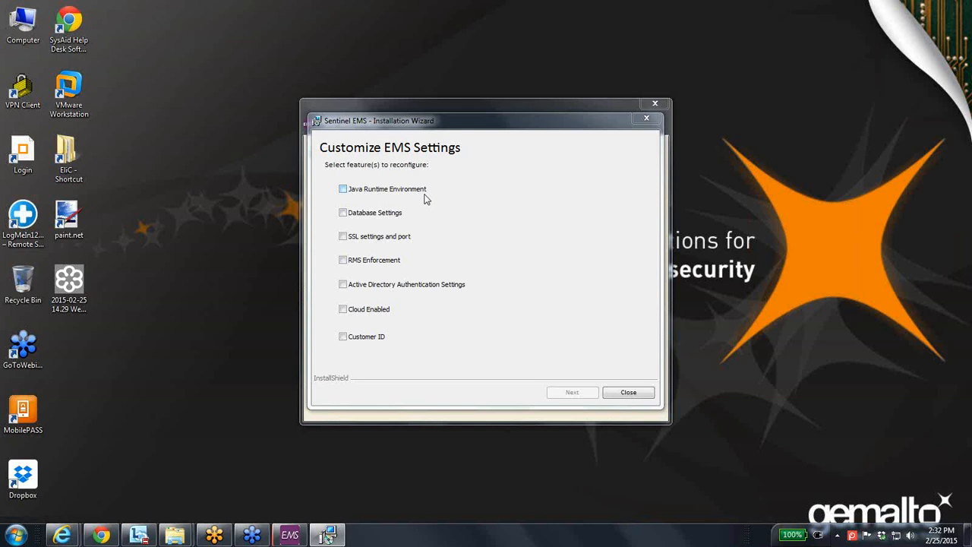
Review the Java Runtime Environment path settings and return to the feature list without updating.
{"action": "left_click", "coordinate": [365, 194]}
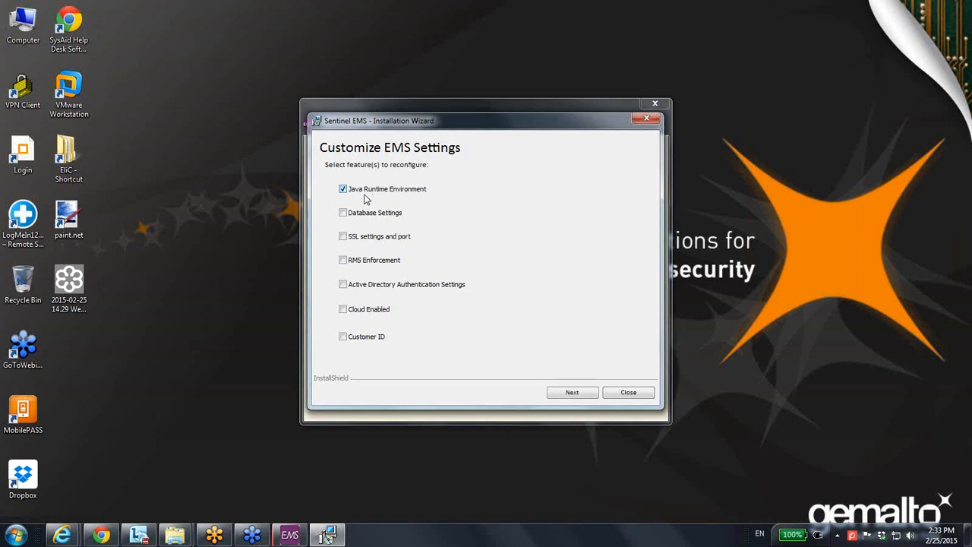
{"action": "left_click", "coordinate": [572, 393]}
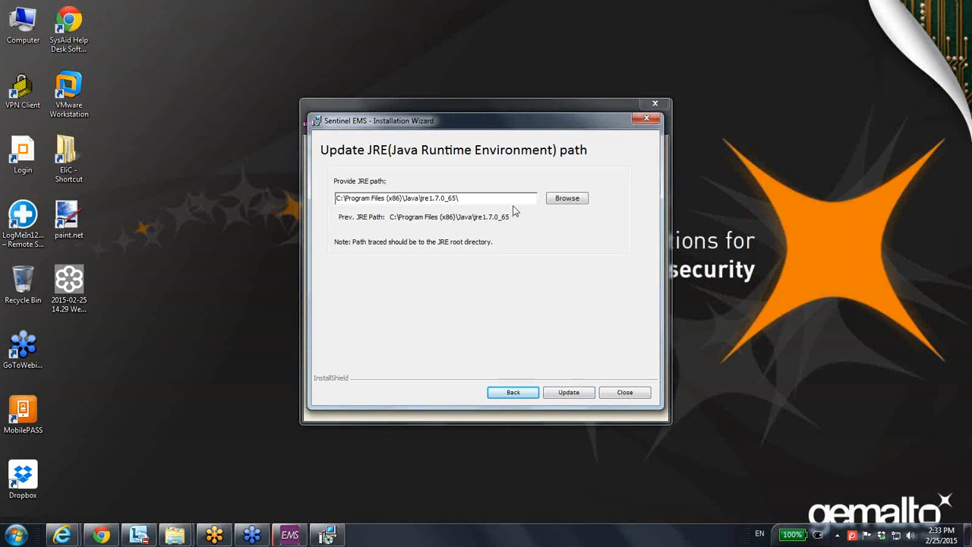
{"action": "left_click", "coordinate": [514, 392]}
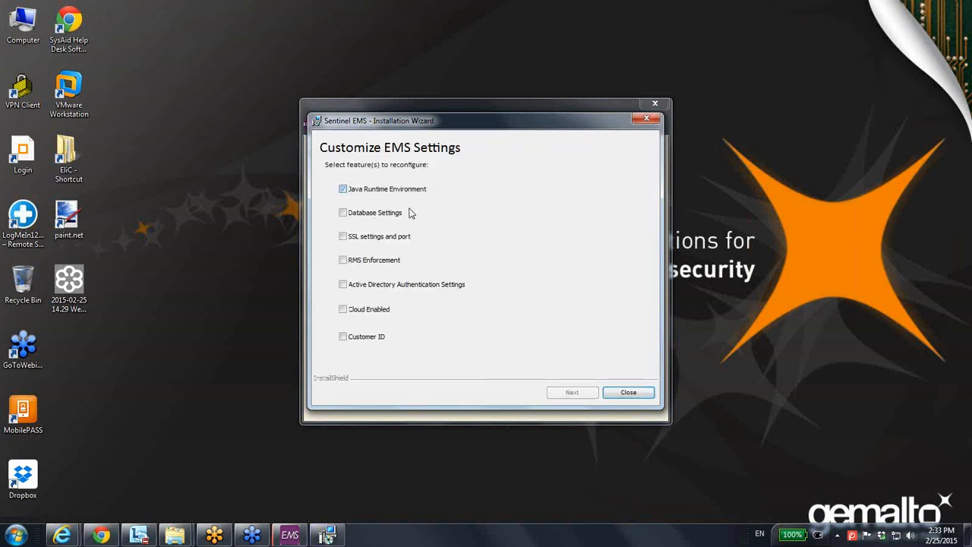
Review the Database Server Details page, return without updating and deselect Database Settings in the feature list.
{"action": "left_click", "coordinate": [344, 213]}
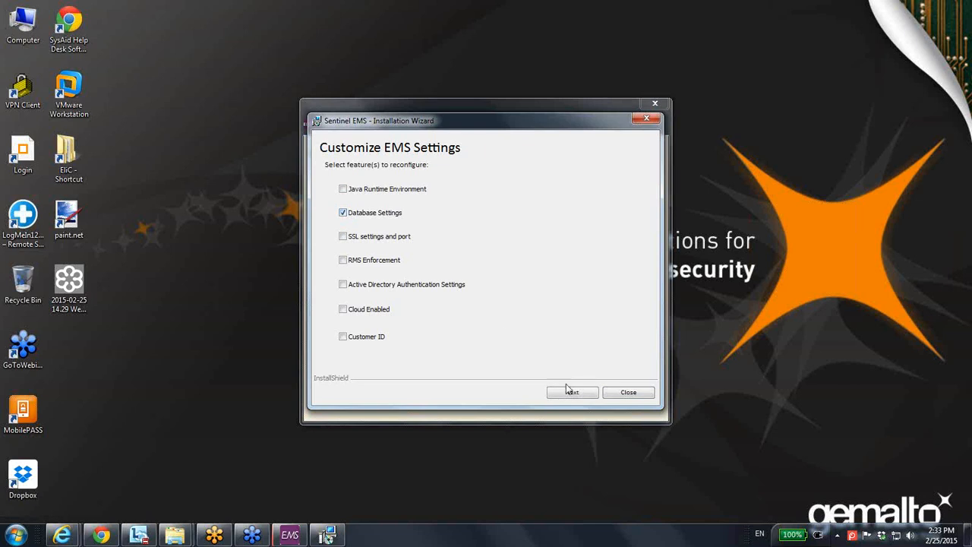
{"action": "left_click", "coordinate": [572, 394]}
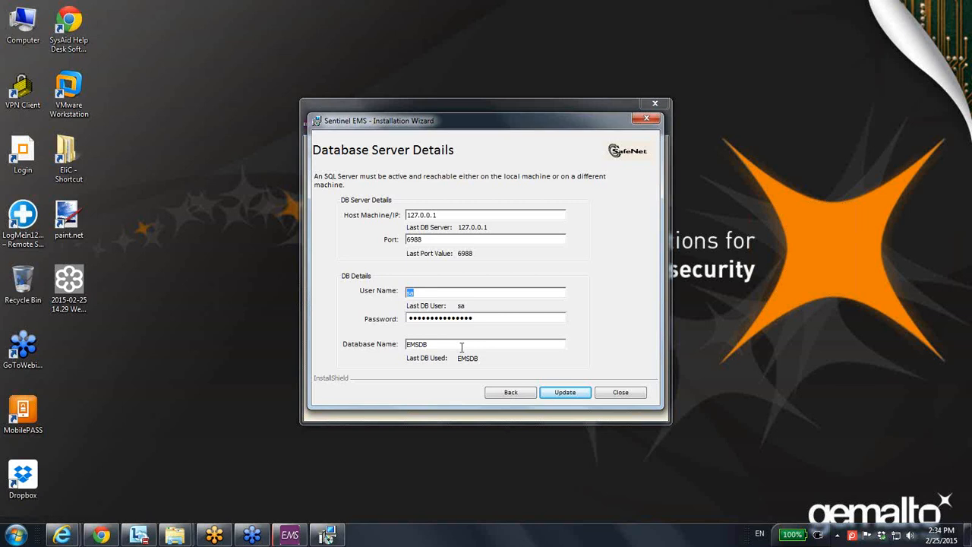
{"action": "left_click", "coordinate": [512, 393]}
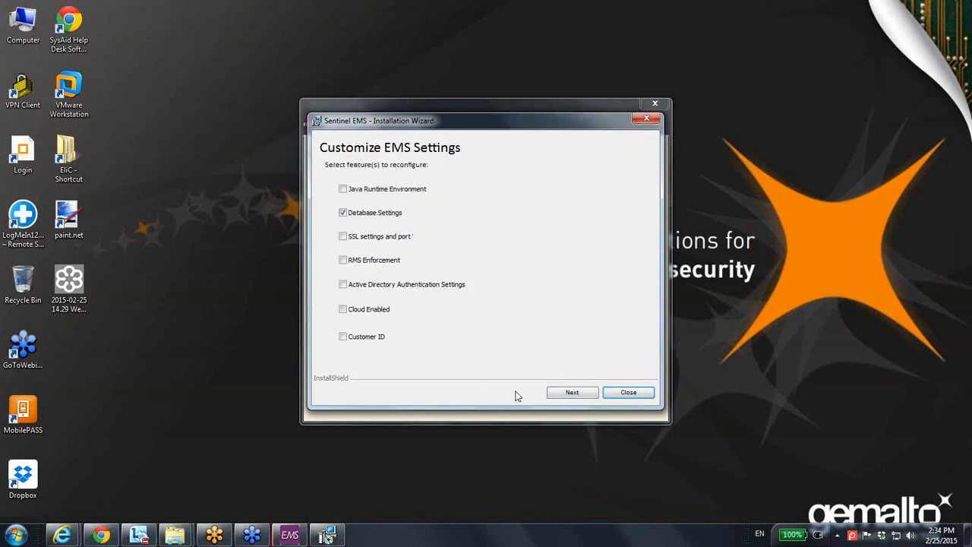
{"action": "left_click", "coordinate": [343, 214]}
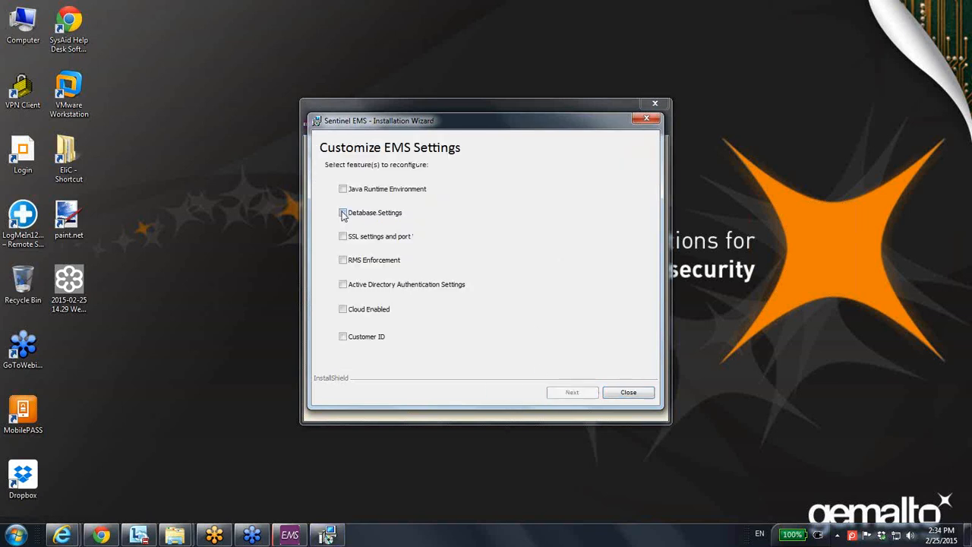
{"action": "left_click", "coordinate": [343, 213]}
{"action": "left_click", "coordinate": [343, 214]}
Examine the SSL and port settings with Use SSL enabled, return without updating and deselect that feature.
{"action": "left_click", "coordinate": [342, 237]}
{"action": "left_click", "coordinate": [570, 391]}
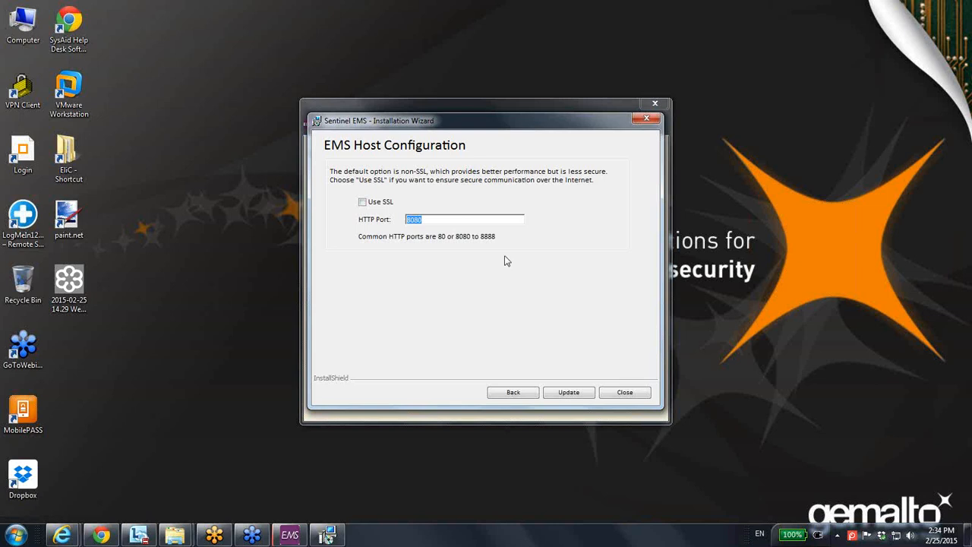
{"action": "left_click", "coordinate": [363, 202]}
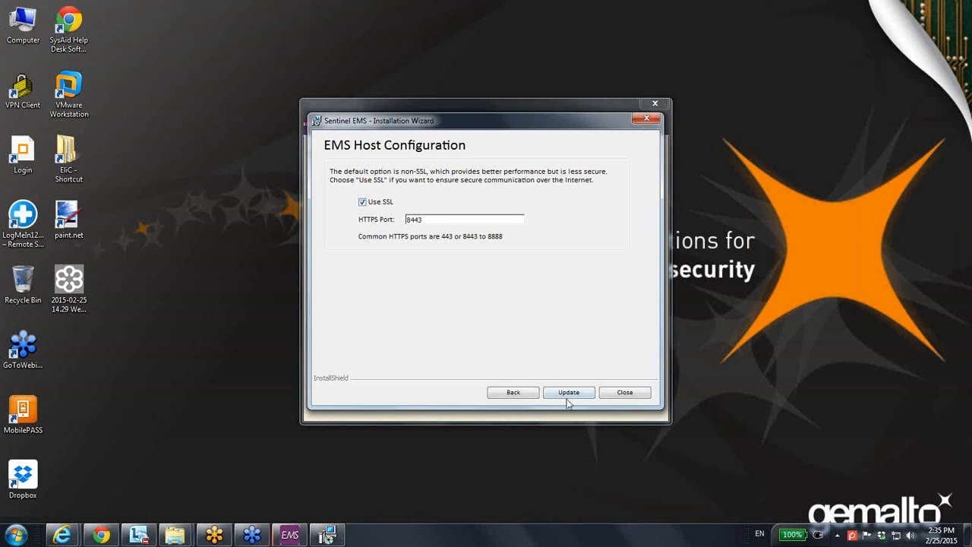
{"action": "left_click", "coordinate": [519, 396]}
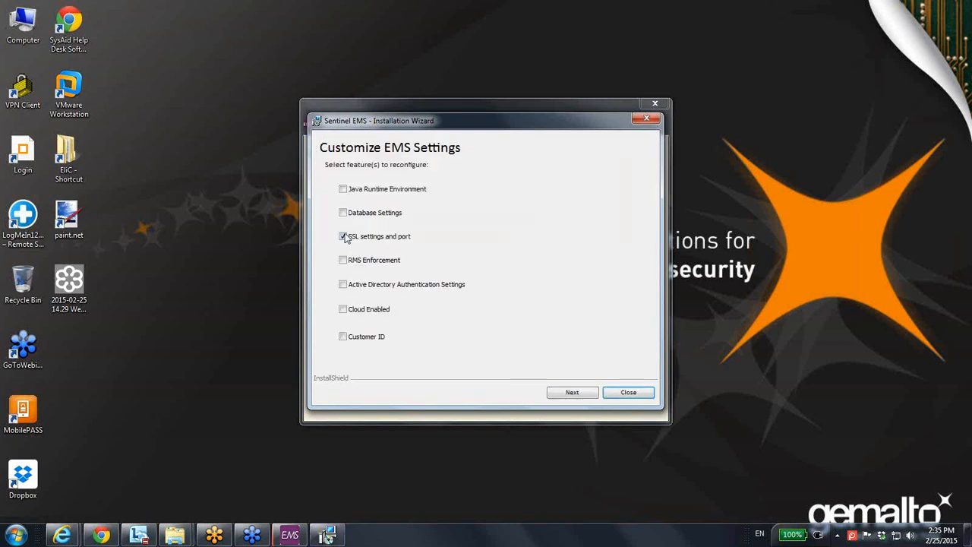
{"action": "left_click", "coordinate": [343, 236]}
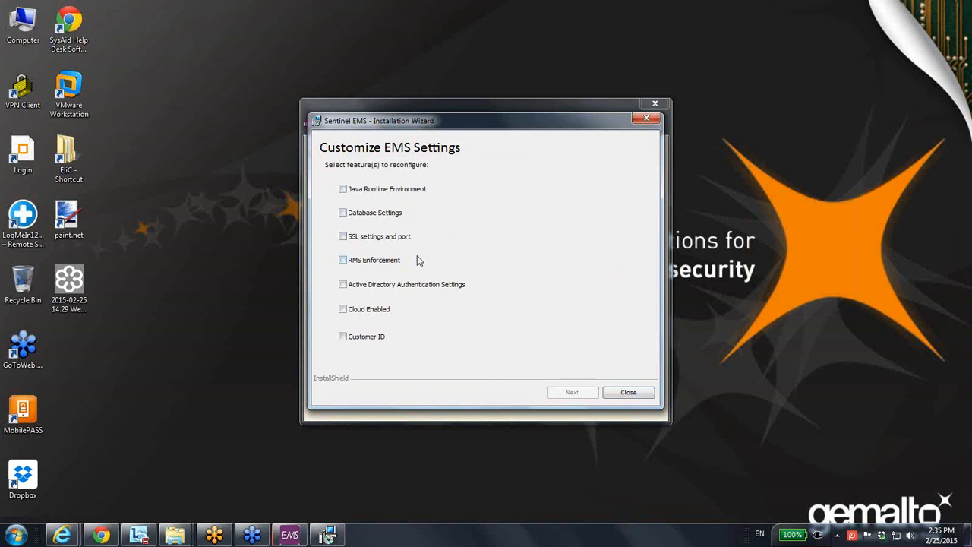
Examine the RMS Enforcement settings with the RMS License Generator option enabled and return to the feature list.
{"action": "left_click", "coordinate": [342, 260]}
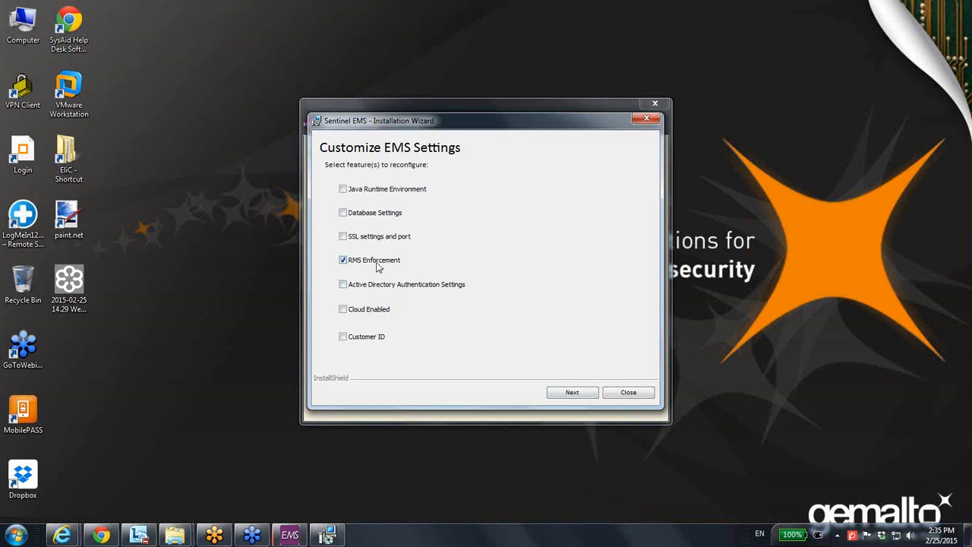
{"action": "left_click", "coordinate": [575, 394]}
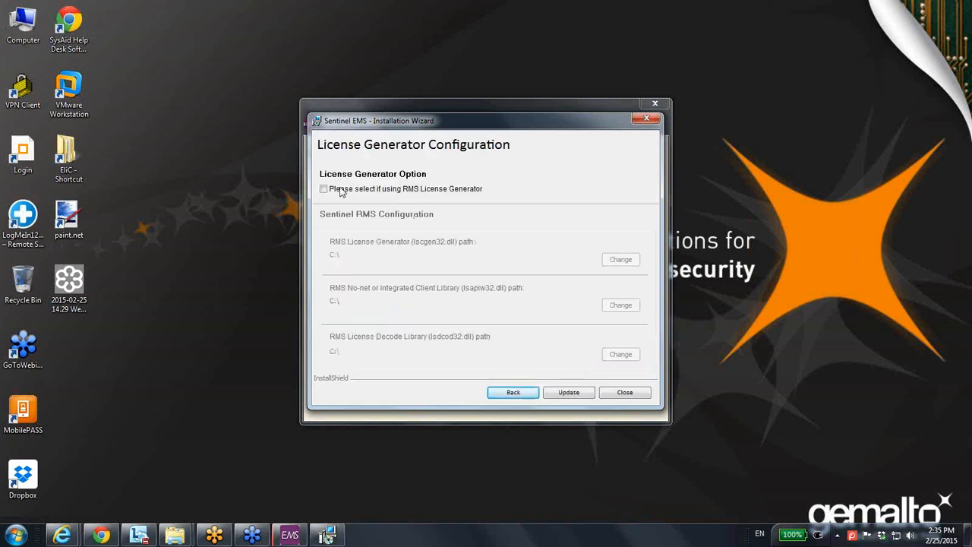
{"action": "left_click", "coordinate": [324, 190]}
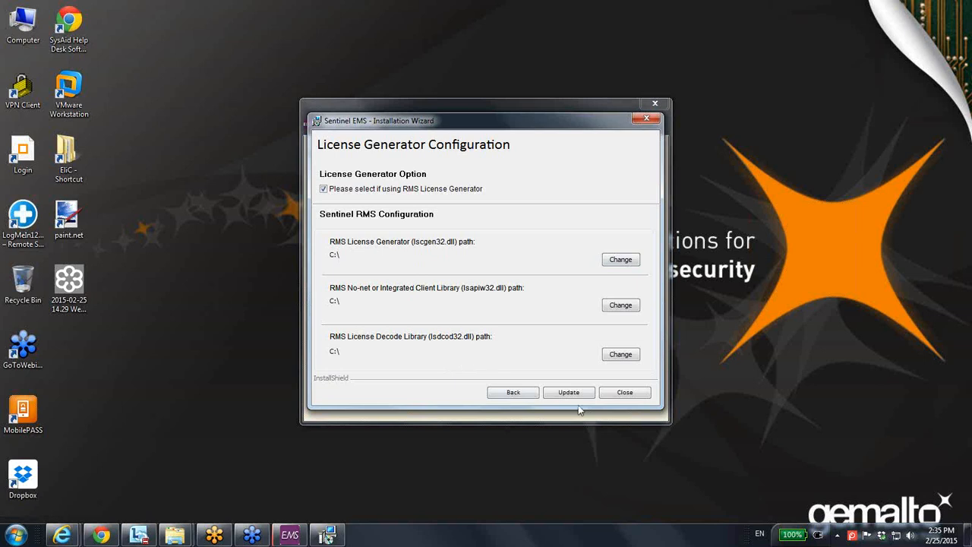
{"action": "left_click", "coordinate": [555, 395]}
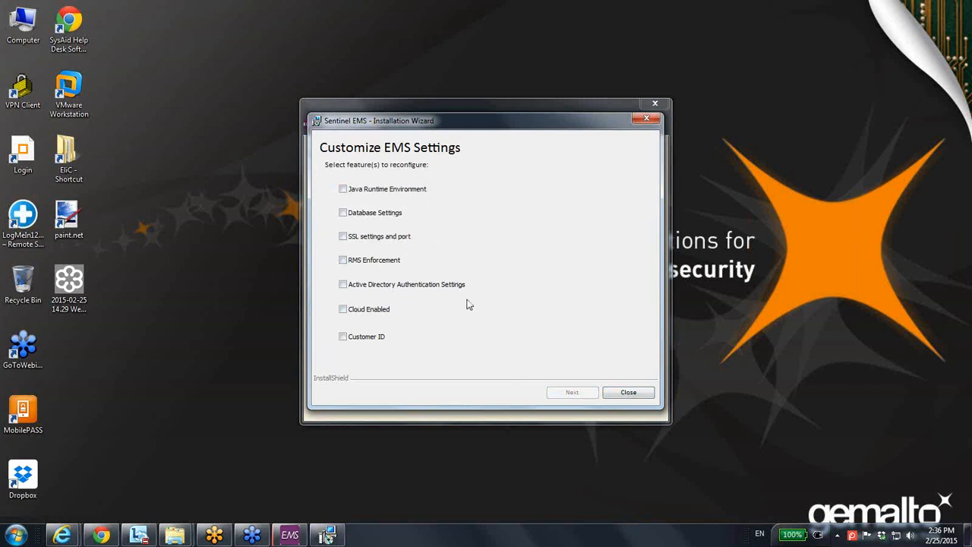
Examine the Active Directory fields with authentication enabled, return without updating and deselect that feature.
{"action": "left_click", "coordinate": [343, 285]}
{"action": "left_click", "coordinate": [570, 391]}
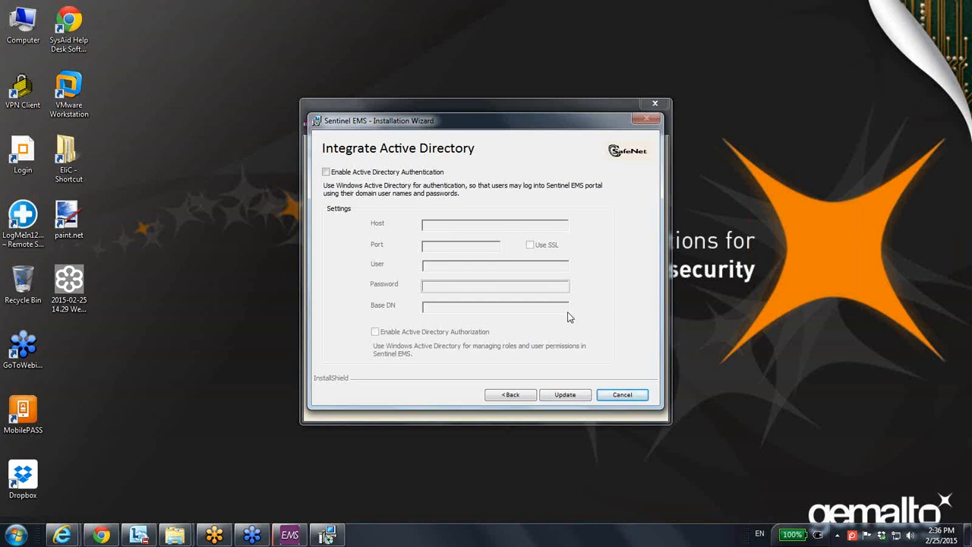
{"action": "left_click", "coordinate": [326, 171]}
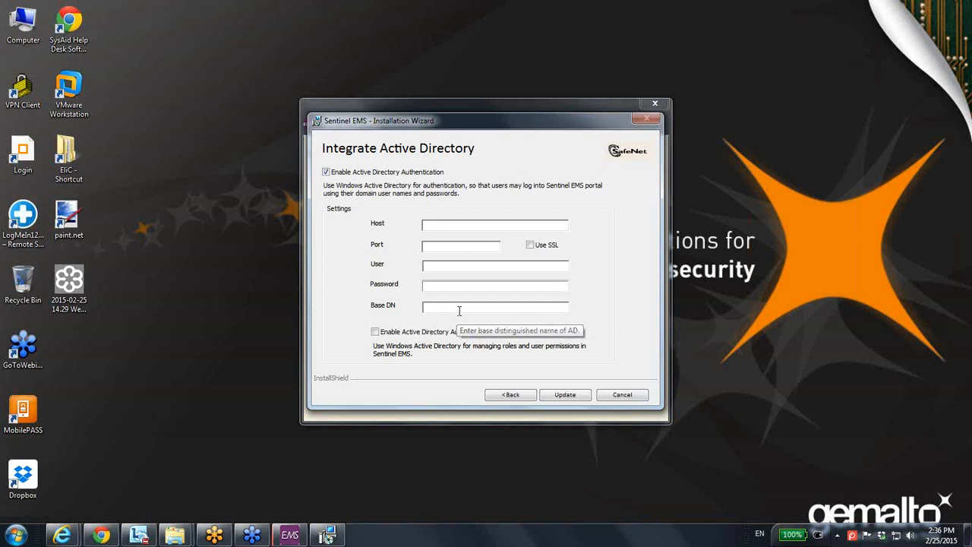
{"action": "left_click", "coordinate": [520, 396]}
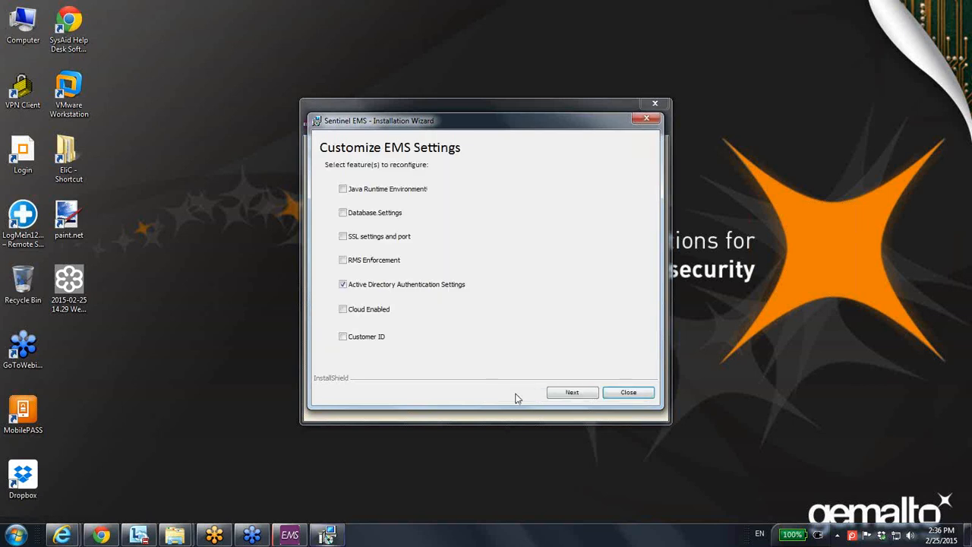
{"action": "left_click", "coordinate": [343, 286]}
Examine the cloud enforcement fields with Cloud Enabled ticked, return without updating and deselect that feature.
{"action": "left_click", "coordinate": [343, 310]}
{"action": "left_click", "coordinate": [571, 392]}
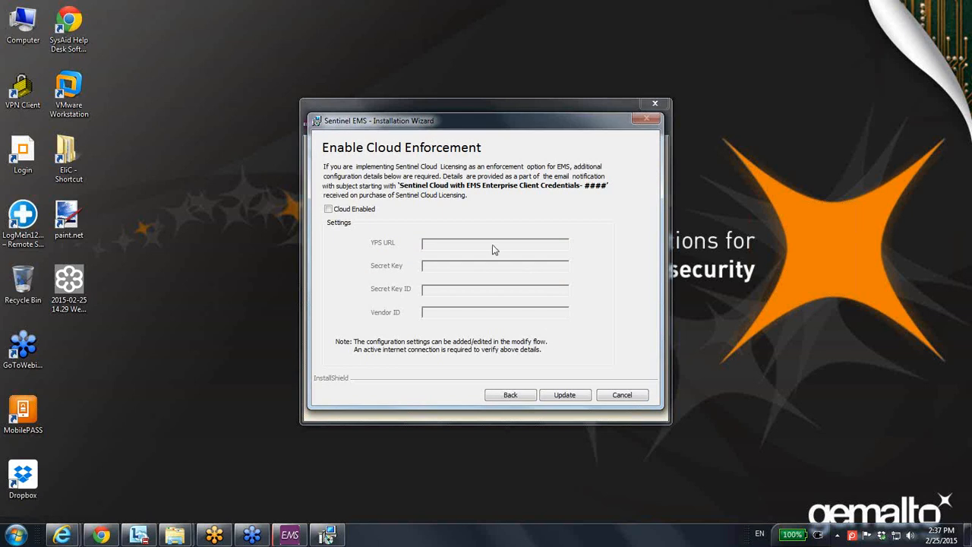
{"action": "left_click", "coordinate": [329, 210]}
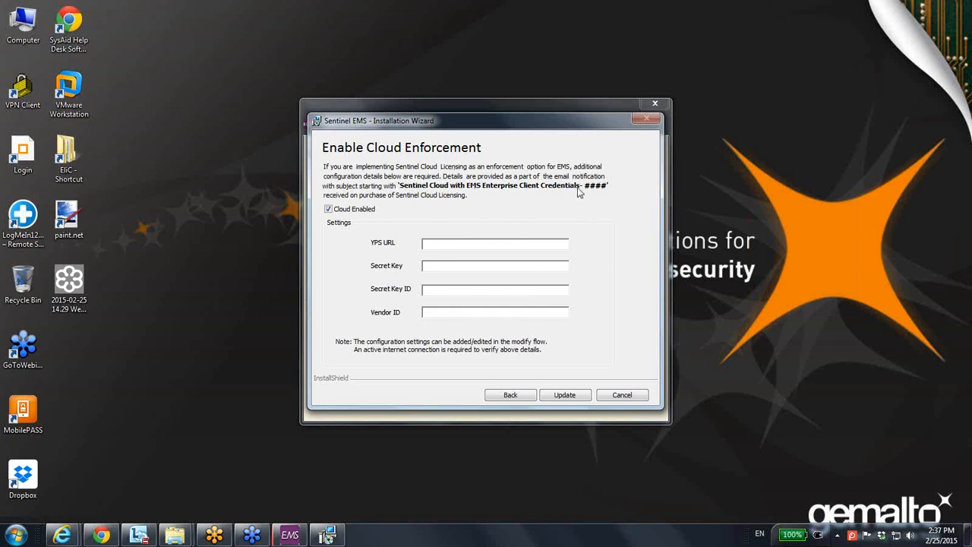
{"action": "left_click", "coordinate": [511, 395]}
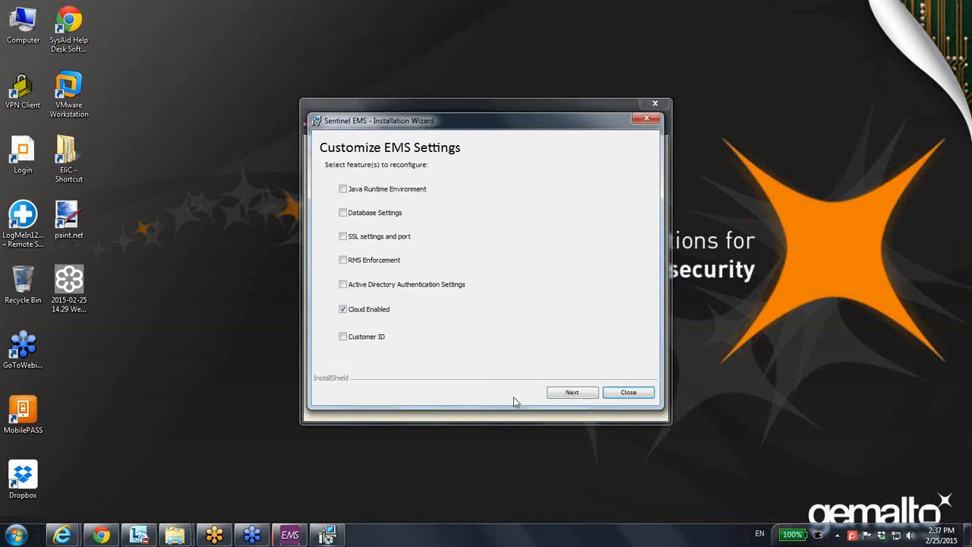
{"action": "left_click", "coordinate": [348, 311]}
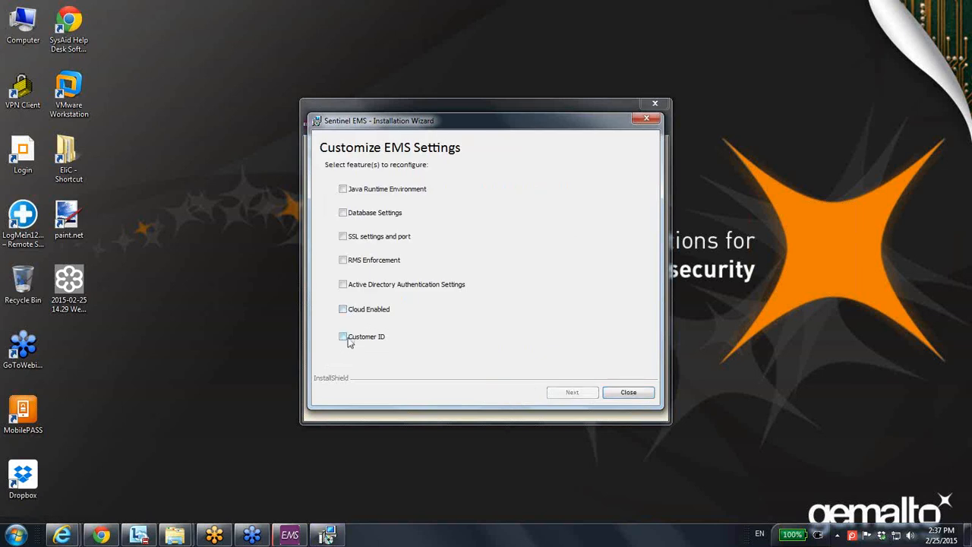
Review the Customer ID settings and deselect that feature on returning to the feature list.
{"action": "left_click", "coordinate": [343, 339]}
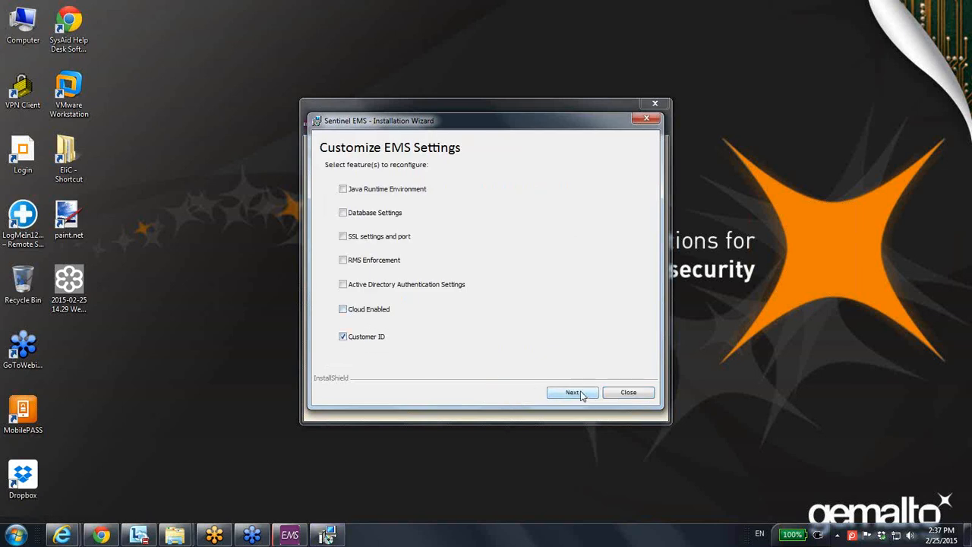
{"action": "left_click", "coordinate": [572, 392]}
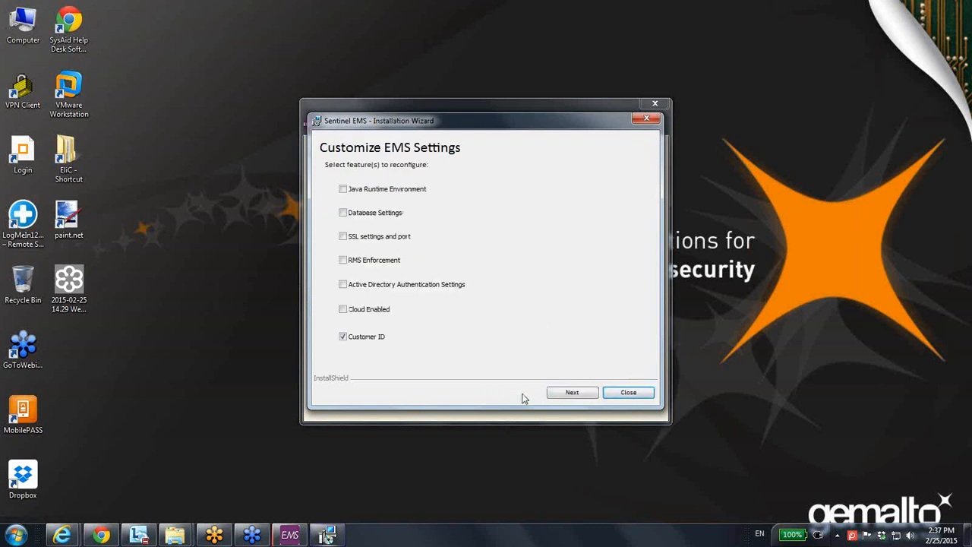
{"action": "left_click", "coordinate": [353, 339]}
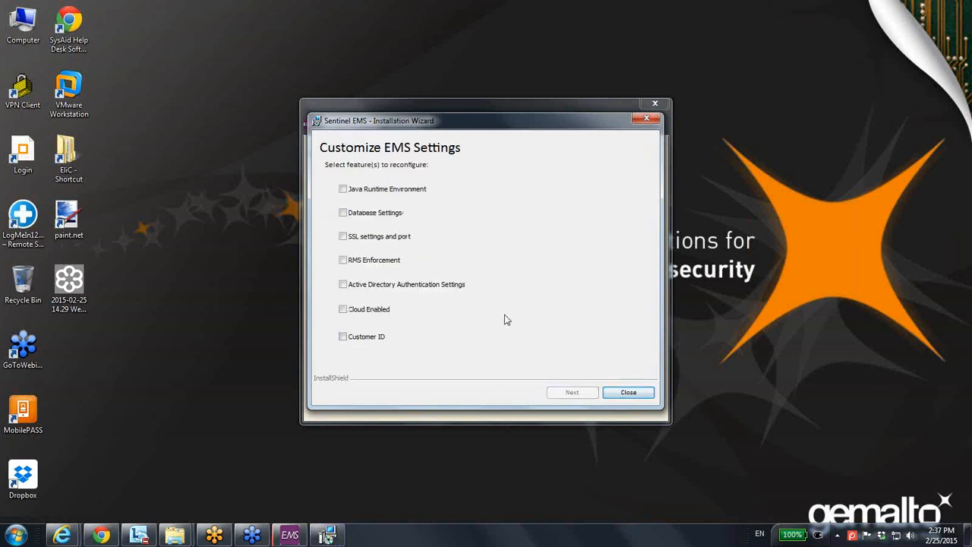